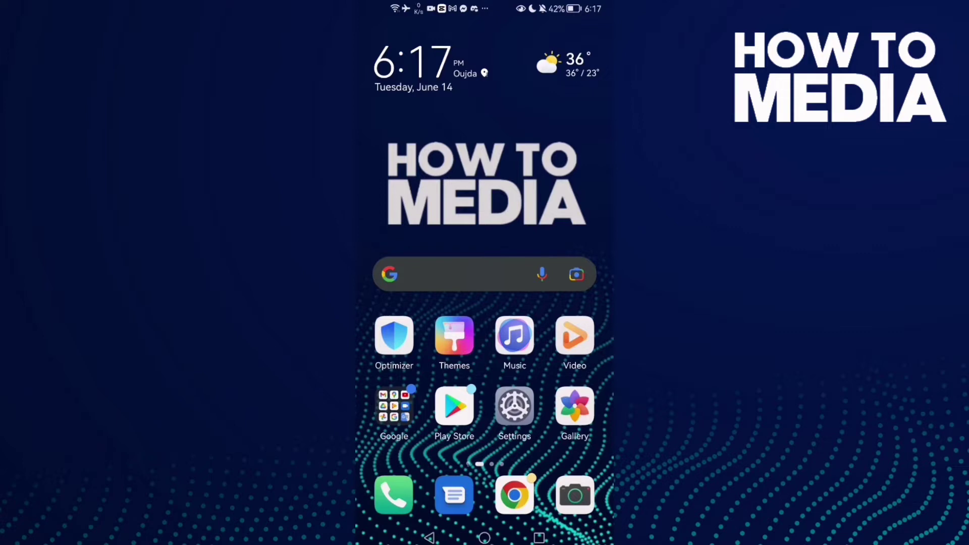
Step: Swipe to the home screen page that holds the Likee icon
drag(552, 41, 453, 37)
Step: Launch Likee and go to Settings through the side menu
click(396, 58)
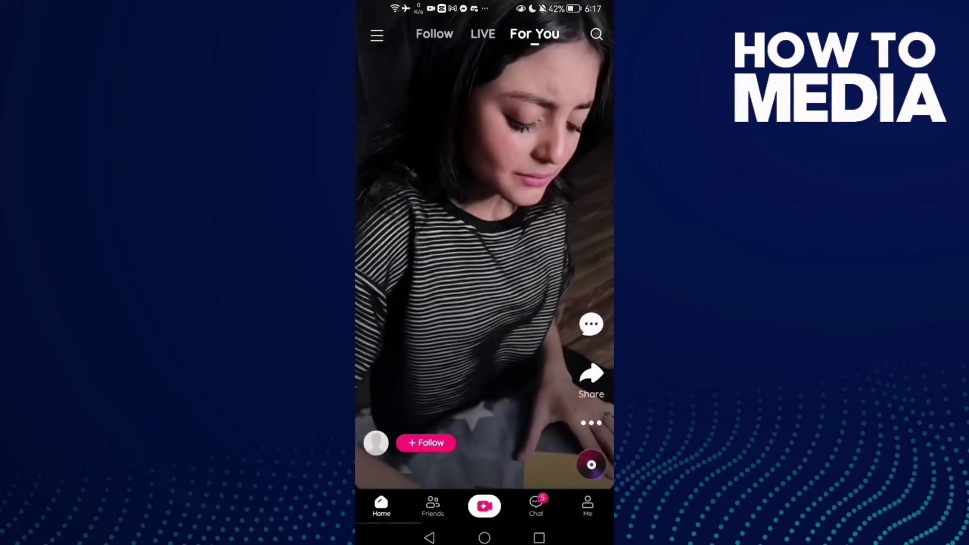
click(378, 36)
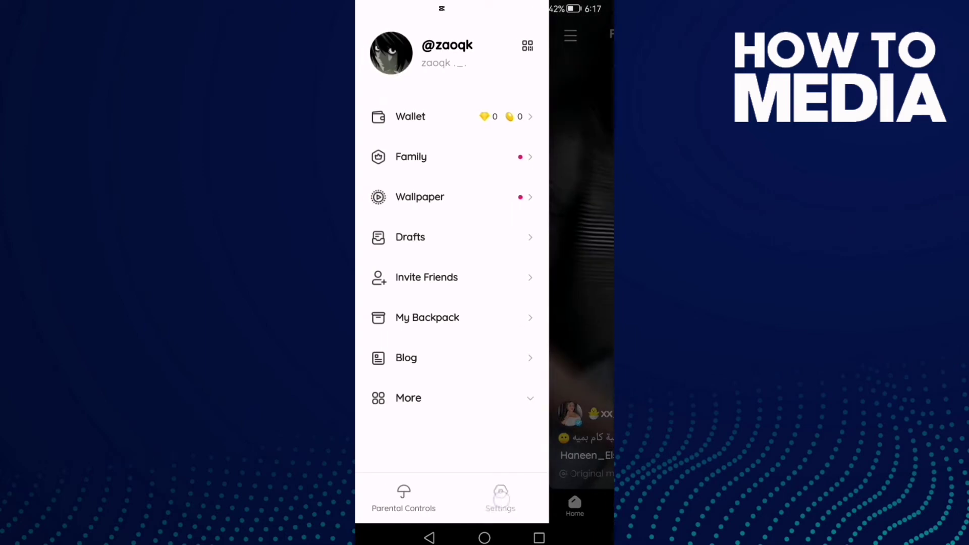
click(501, 498)
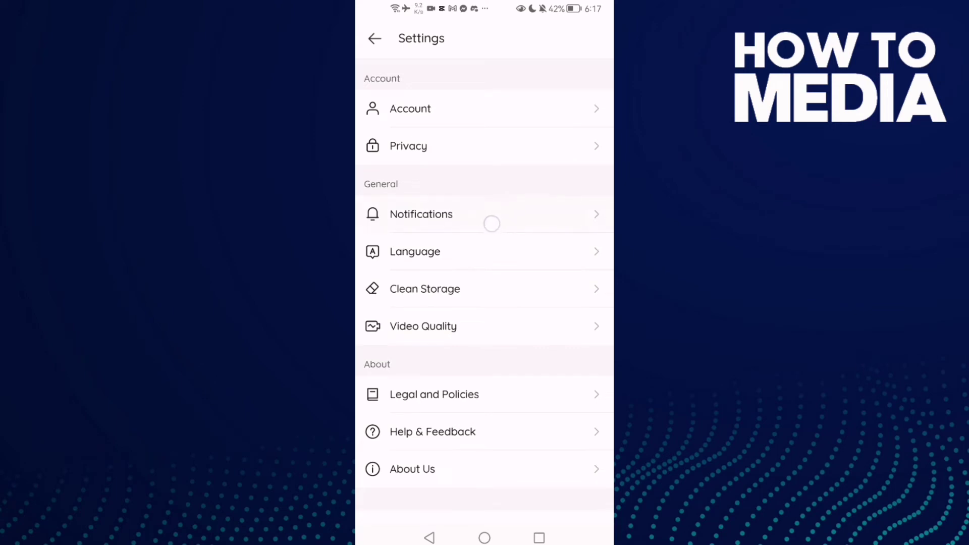
scroll(515, 220, down, 1)
Step: Go from Notifications settings into Level Notifications
click(500, 211)
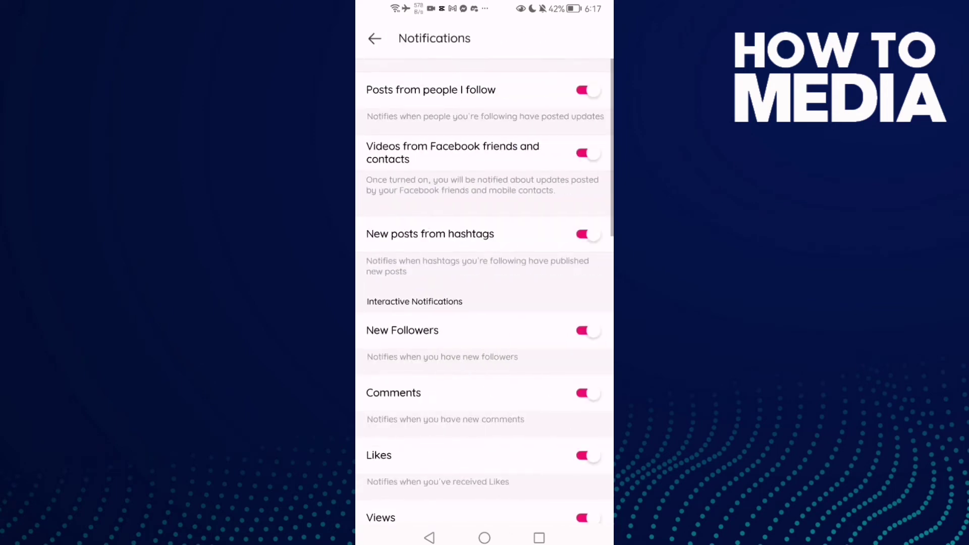
scroll(516, 348, down, 10)
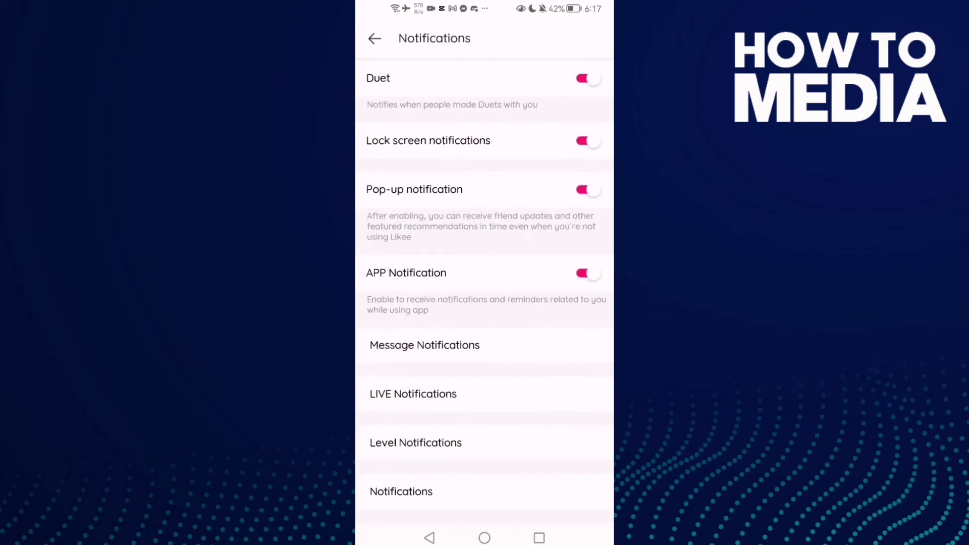
click(482, 443)
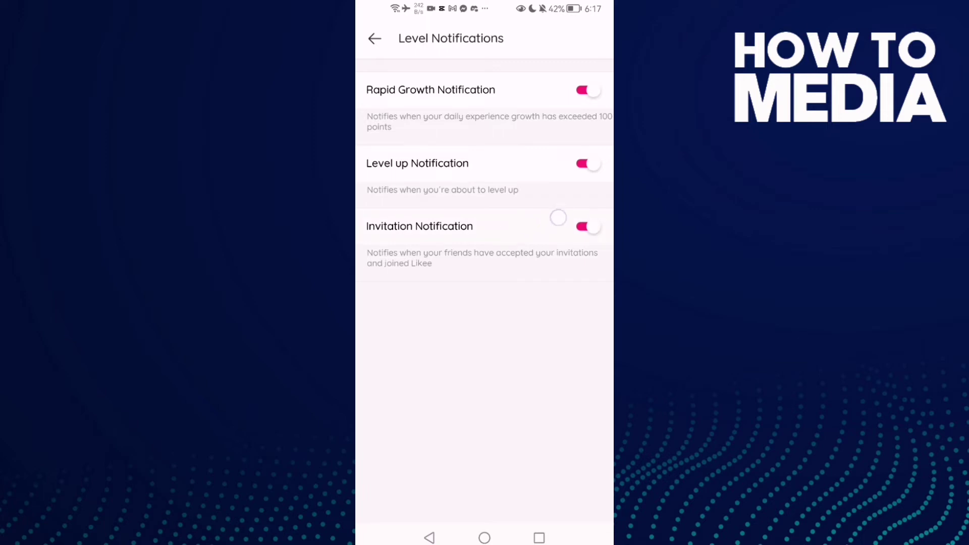
click(585, 226)
click(588, 226)
click(586, 227)
Step: Leave Level Notifications with all level alerts still on
click(430, 538)
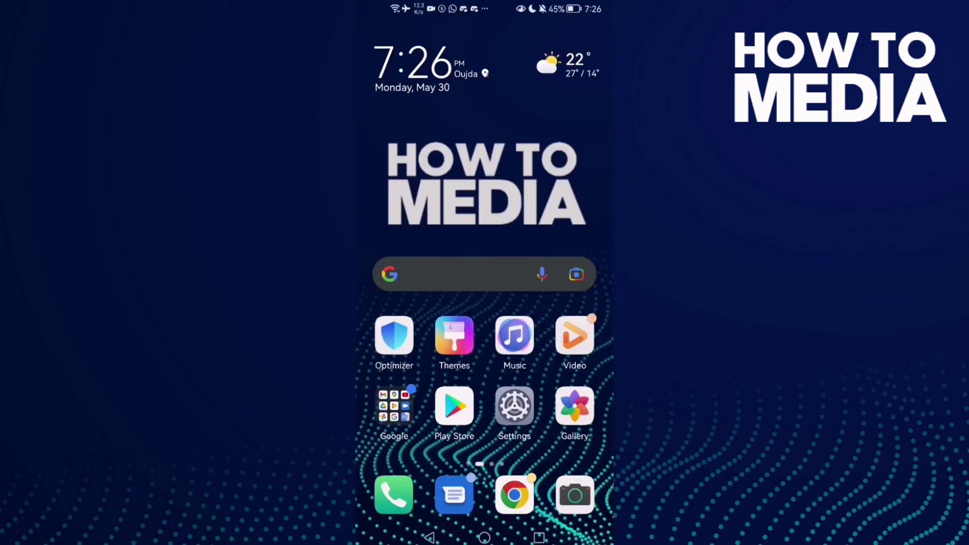